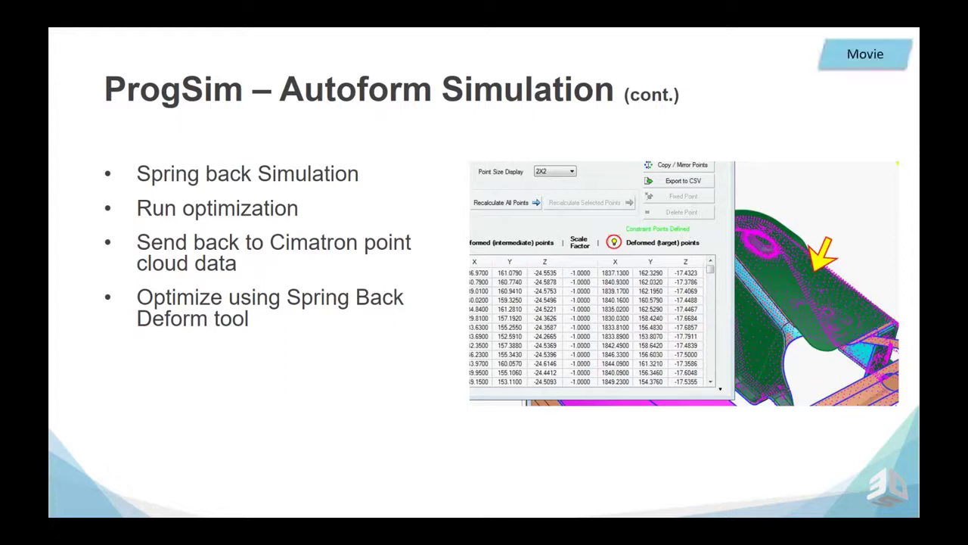
Step: Play the slide's embedded Cimatron die movie and maximize the Windows Media Player window
{"action": "left_click", "coordinate": [842, 77]}
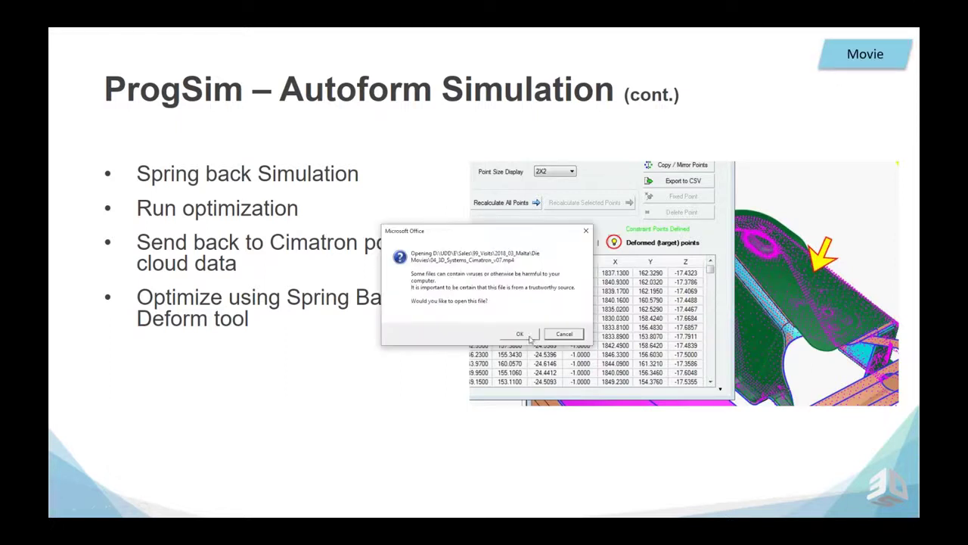
{"action": "left_click", "coordinate": [522, 336]}
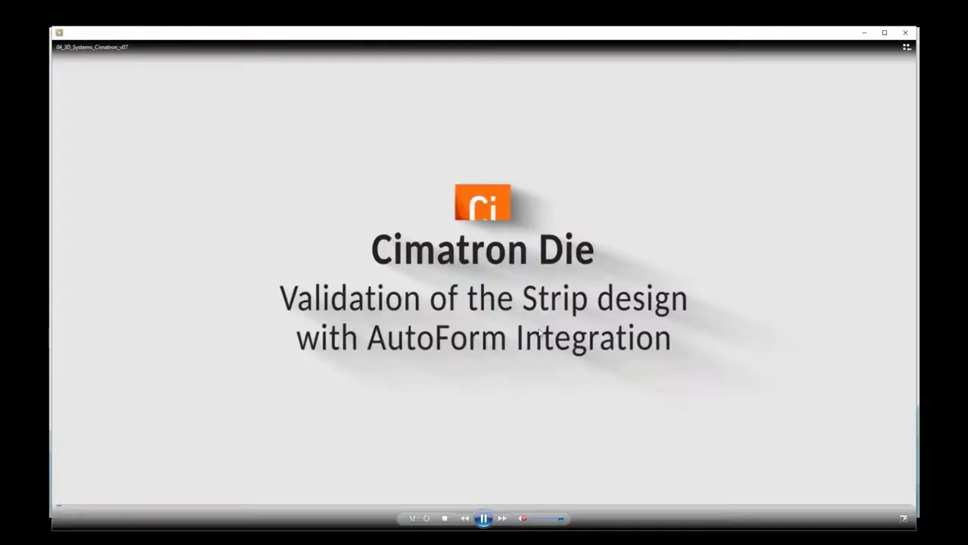
{"action": "left_click", "coordinate": [885, 33]}
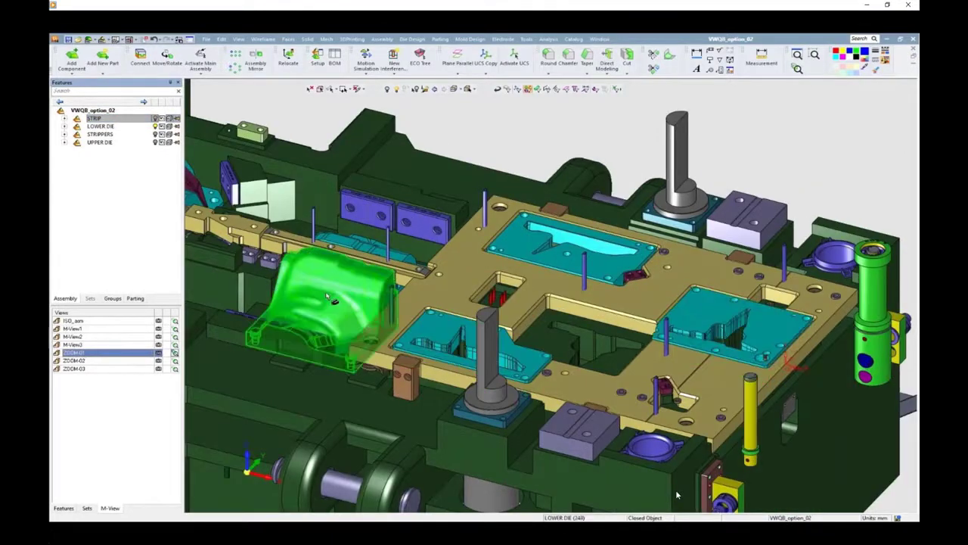
Step: Switch to the ZOOM-02 saved view to see the strip's motion simulation
{"action": "left_click", "coordinate": [111, 361]}
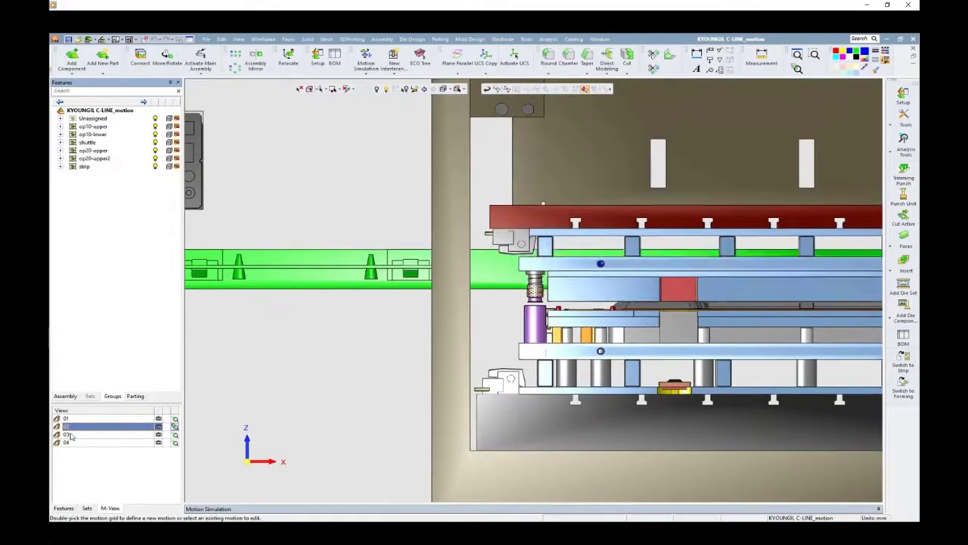
Step: Switch to saved view 03 in the M-View list
{"action": "left_click", "coordinate": [70, 436]}
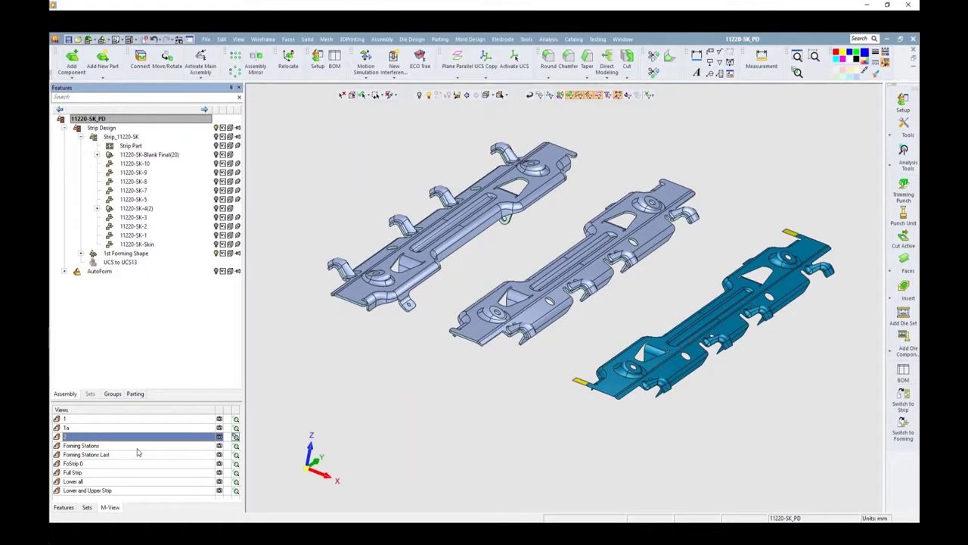
Step: Show the Forming Stations, then the FoStrip 0 flat strip and the Full Strip view
{"action": "left_click", "coordinate": [138, 448]}
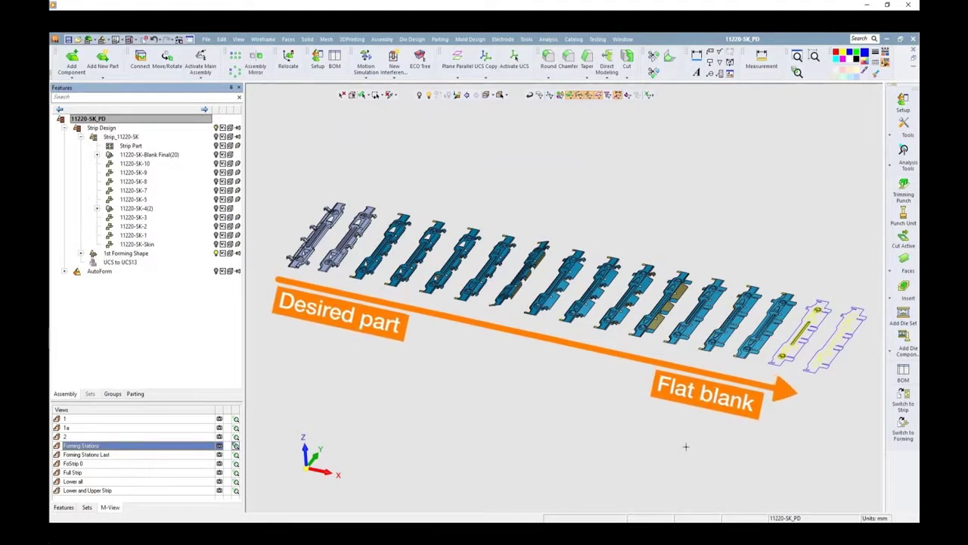
{"action": "double_click", "coordinate": [76, 463]}
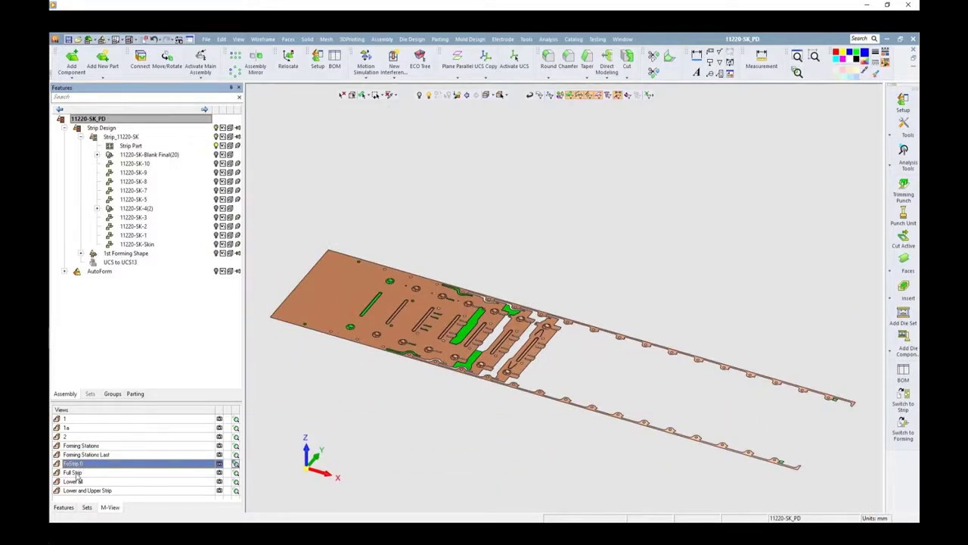
{"action": "double_click", "coordinate": [73, 472]}
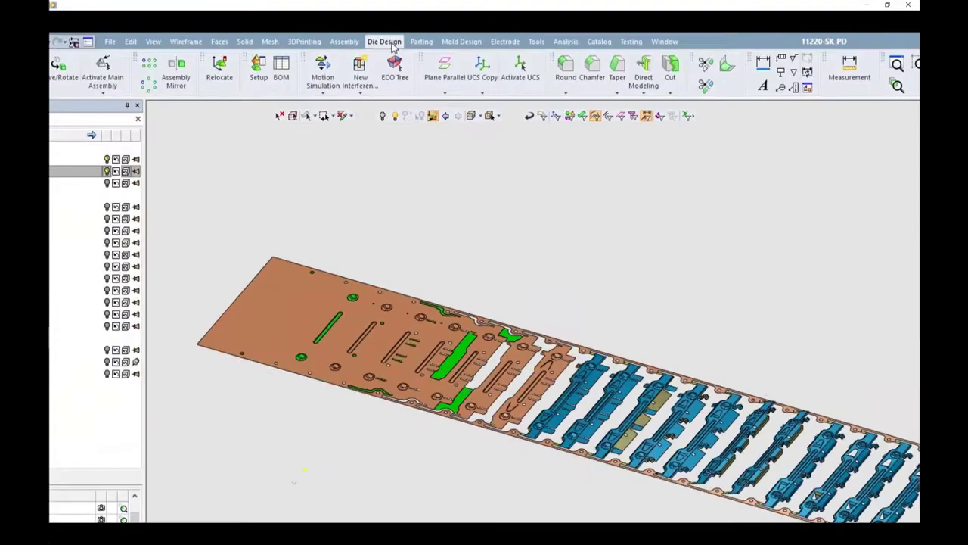
Step: Start Send to Autoform and preview the Ram Lifter Upper and Pilots export groups
{"action": "left_click", "coordinate": [411, 39]}
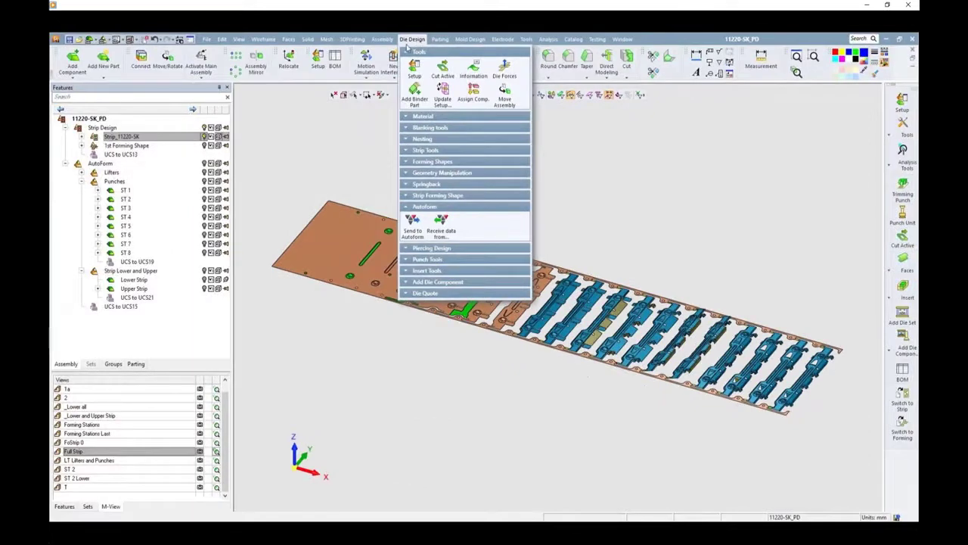
{"action": "left_click", "coordinate": [413, 222]}
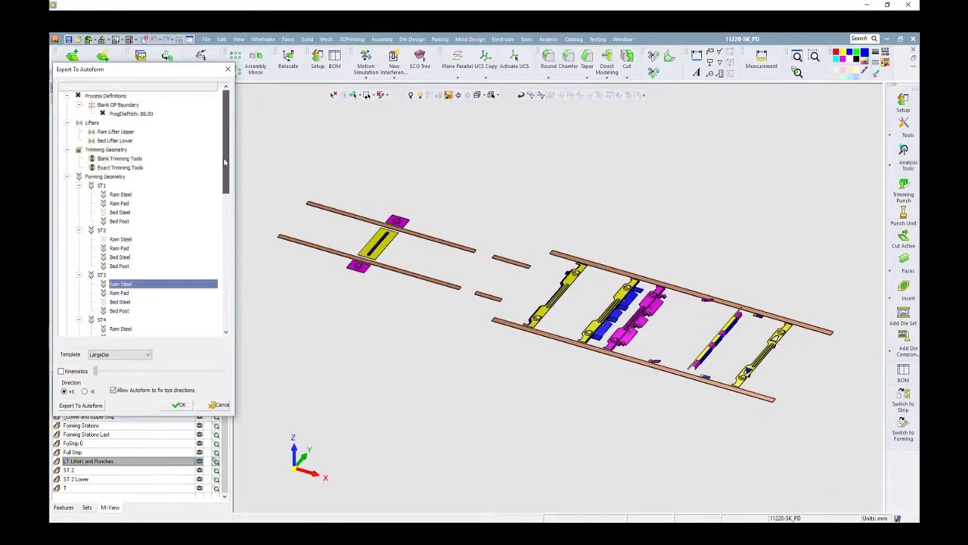
{"action": "left_click", "coordinate": [120, 132]}
{"action": "scroll", "coordinate": [133, 227], "scroll_direction": "down", "scroll_amount": 5}
{"action": "left_click", "coordinate": [91, 274]}
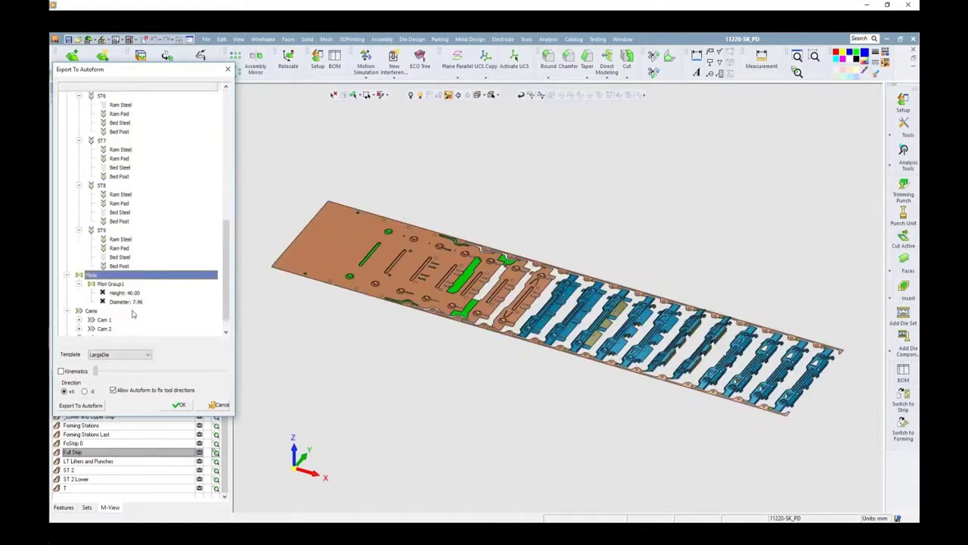
Step: Show only the rail and lifter parts and animate their kinematic positions
{"action": "scroll", "coordinate": [210, 312], "scroll_direction": "down", "scroll_amount": 1}
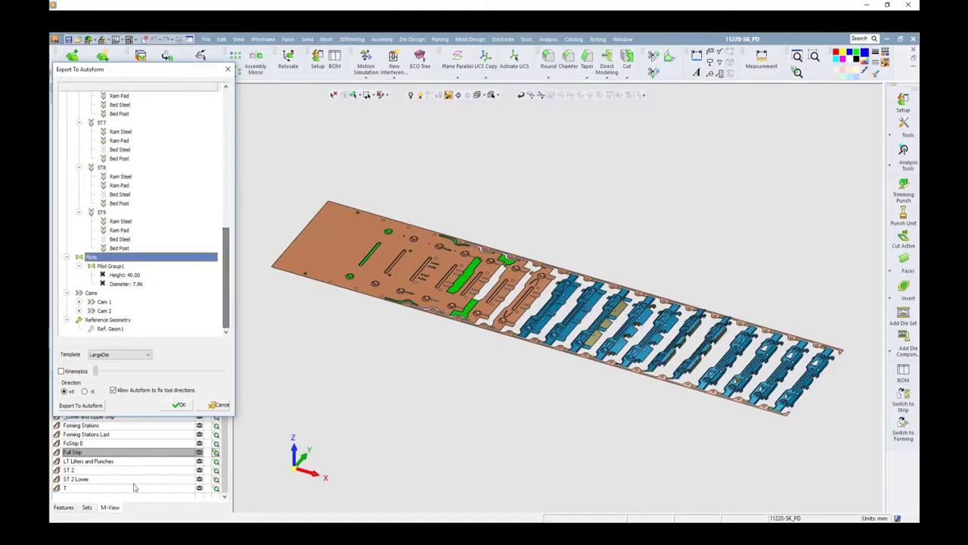
{"action": "left_click", "coordinate": [102, 489]}
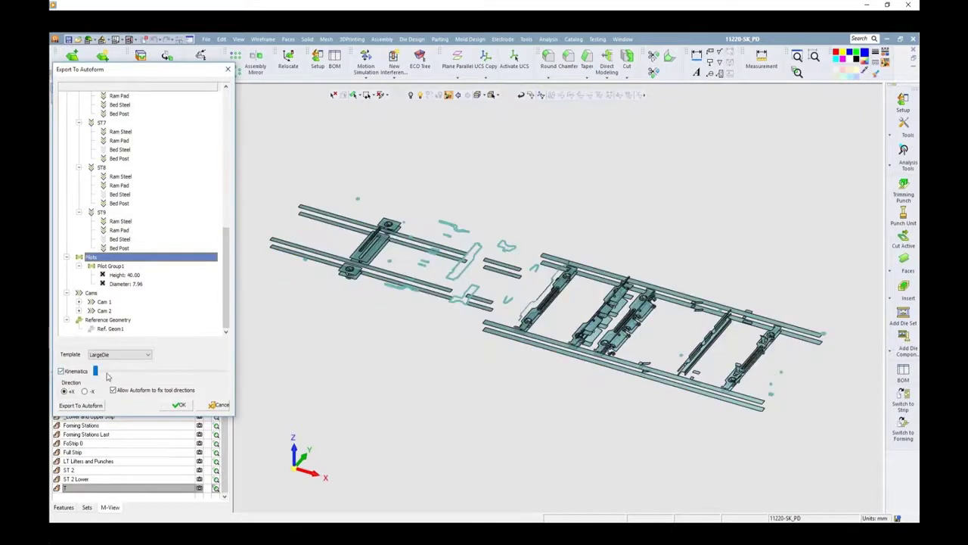
{"action": "mouse_move", "coordinate": [95, 371]}
{"action": "left_mouse_down"}
{"action": "mouse_move", "coordinate": [221, 372]}
{"action": "mouse_move", "coordinate": [95, 375]}
{"action": "left_mouse_up"}
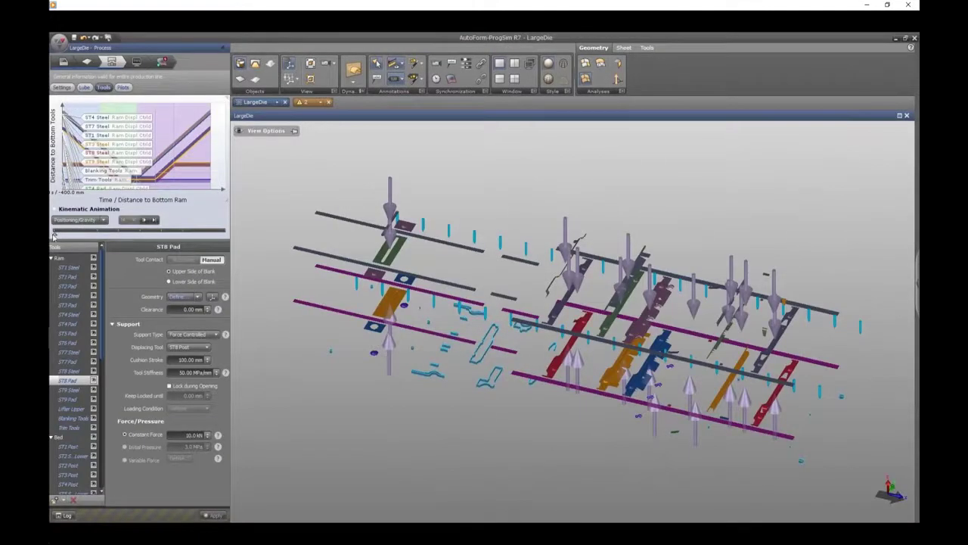
Step: Animate the die tools closing and set the ST8 Pad support to Force Controlled
{"action": "left_click_drag", "start_coordinate": [53, 236], "coordinate": [224, 237]}
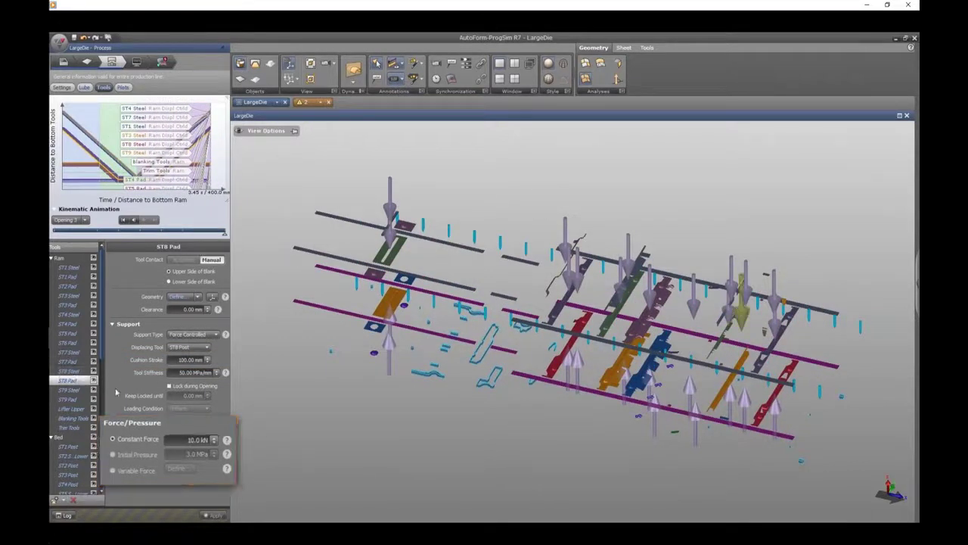
{"action": "left_click", "coordinate": [215, 329]}
{"action": "left_click", "coordinate": [189, 351]}
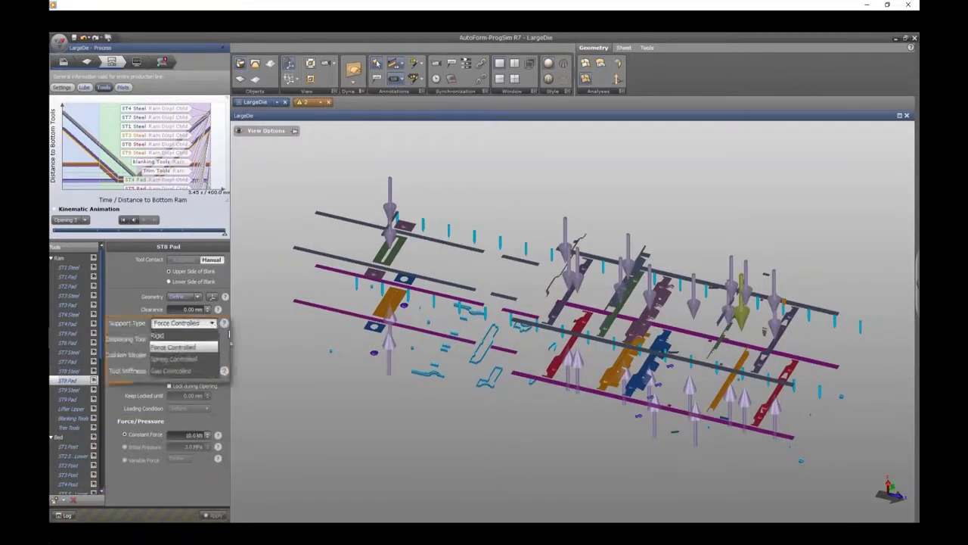
{"action": "left_click", "coordinate": [138, 62]}
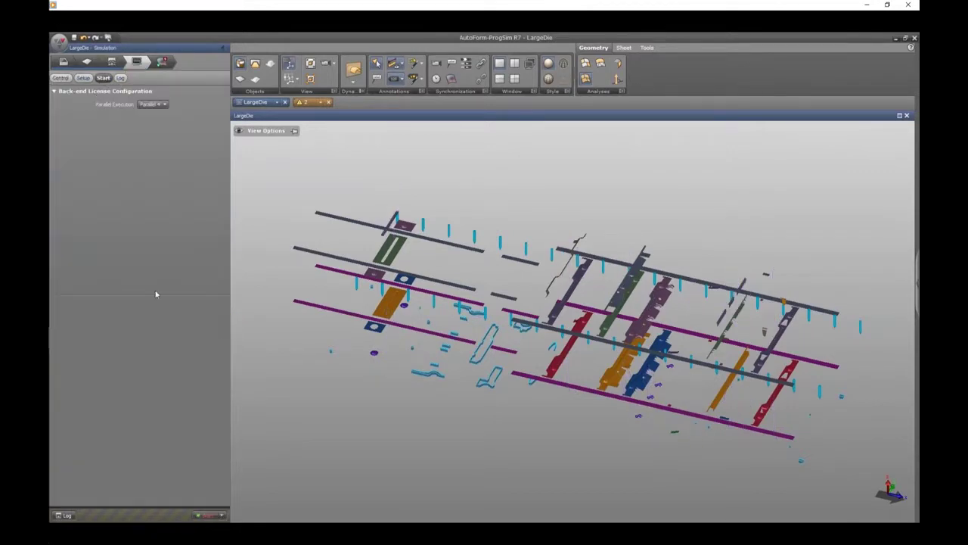
Step: Run the strip simulation and page the press force chart to stations S-18 to S-20
{"action": "left_click", "coordinate": [212, 516]}
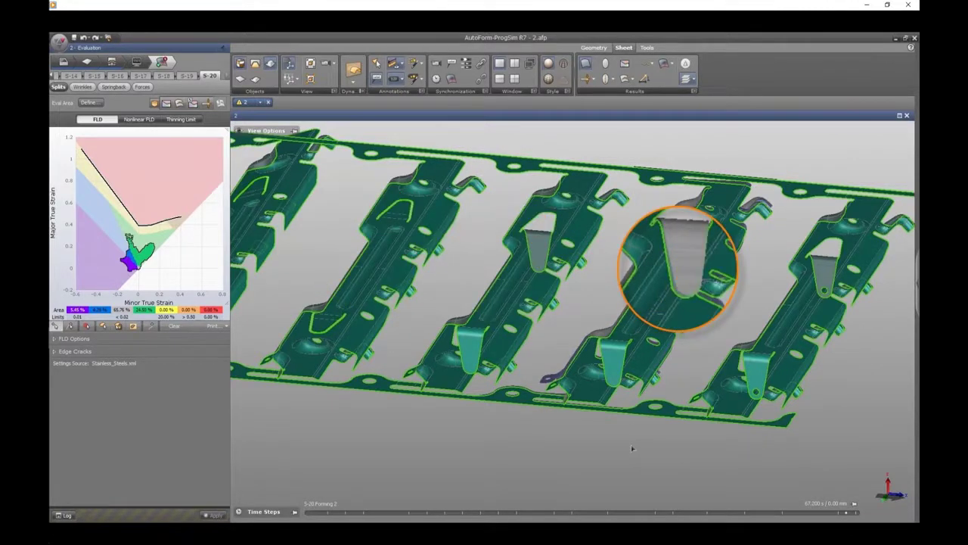
{"action": "scroll", "coordinate": [598, 421], "scroll_direction": "up", "scroll_amount": 3}
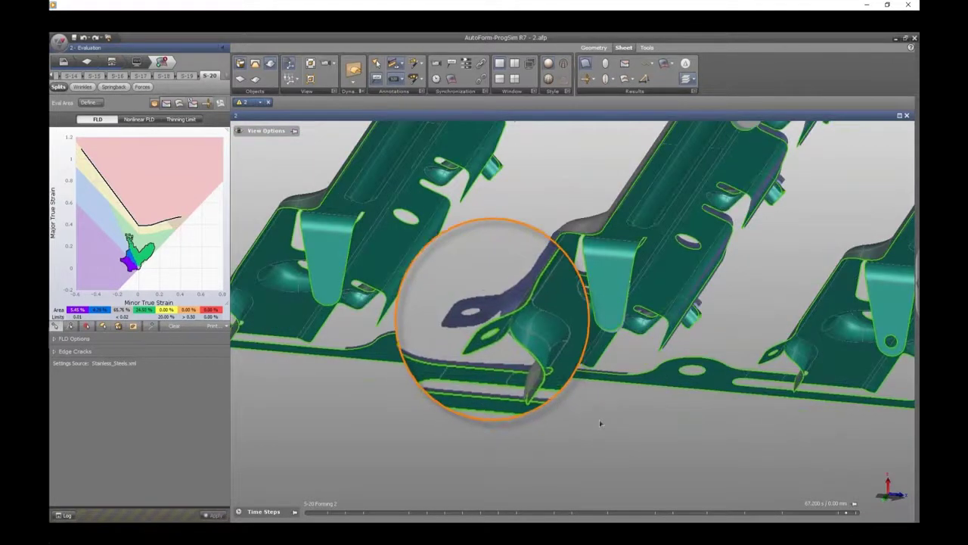
{"action": "left_click", "coordinate": [142, 86]}
{"action": "left_click", "coordinate": [268, 129]}
{"action": "left_click", "coordinate": [268, 129]}
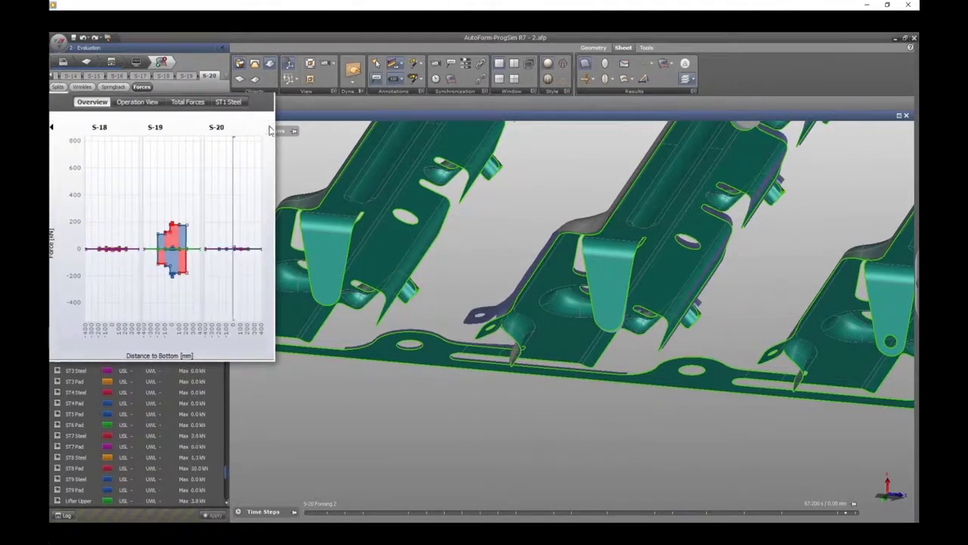
{"action": "left_click", "coordinate": [59, 39]}
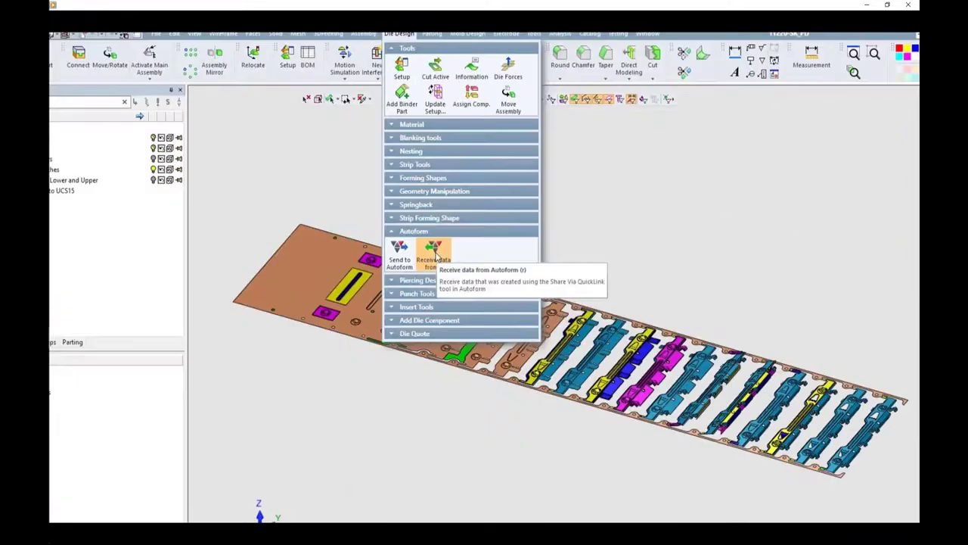
Step: Select Station 11's Mid-Plane After Springback result and enable the displacement .csv
{"action": "left_click", "coordinate": [409, 352]}
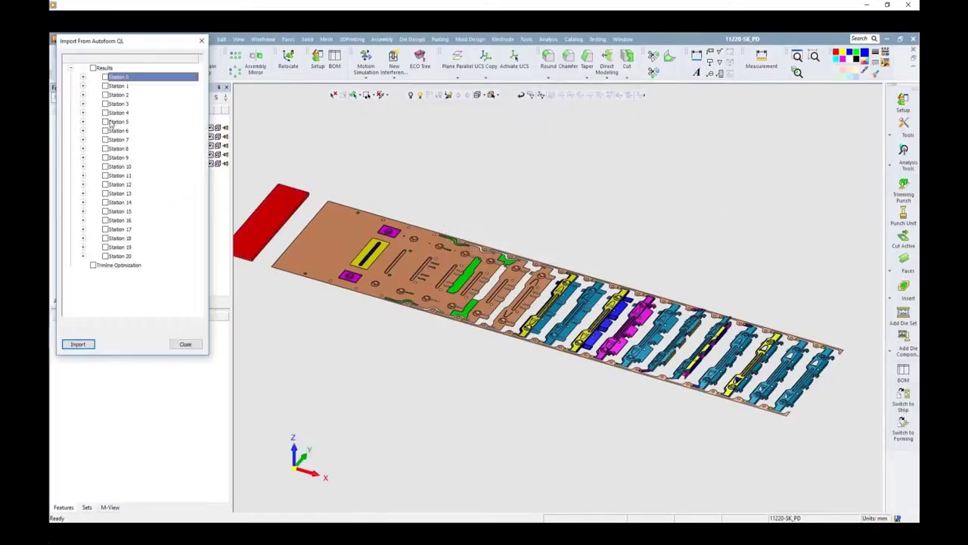
{"action": "left_click", "coordinate": [130, 182]}
{"action": "left_click", "coordinate": [129, 204]}
{"action": "left_click", "coordinate": [88, 202]}
{"action": "left_click", "coordinate": [129, 235]}
{"action": "left_click", "coordinate": [130, 246]}
Step: Import the AutoForm results and pick the 11220-SK part for Springback Deform
{"action": "left_click", "coordinate": [81, 405]}
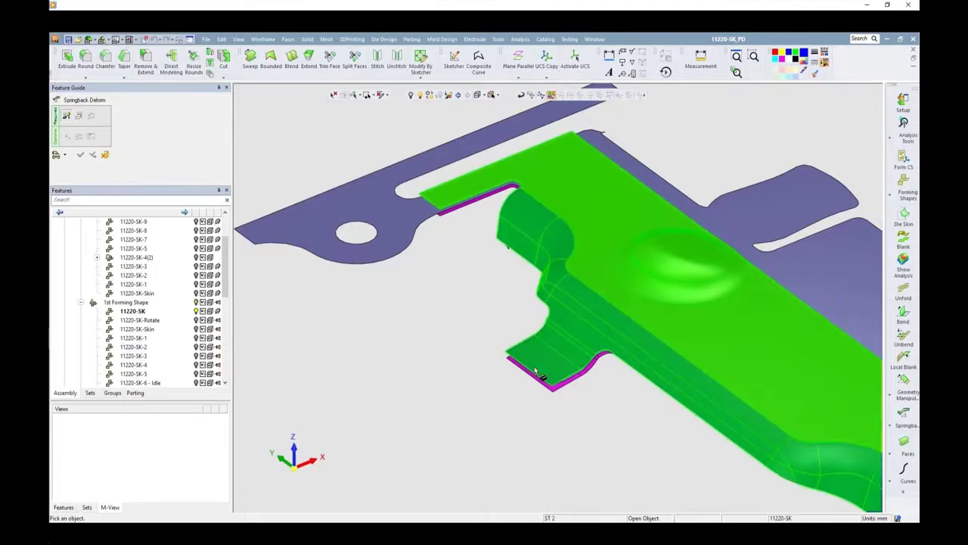
{"action": "left_click", "coordinate": [553, 391]}
{"action": "middle_click", "coordinate": [474, 363]}
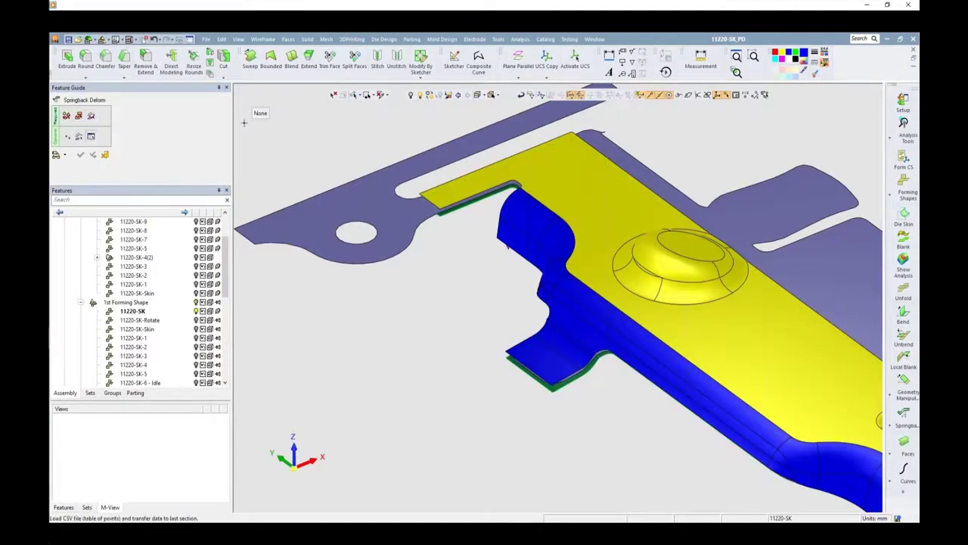
Step: Load the displacement CSV into SpringBack Points and show the nominal points on the part
{"action": "left_click", "coordinate": [368, 115]}
{"action": "double_click", "coordinate": [423, 160]}
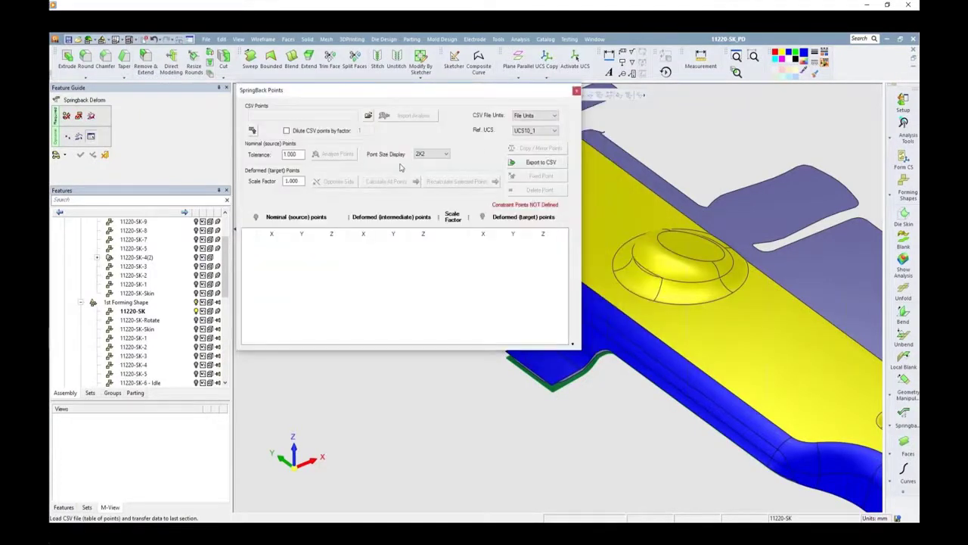
{"action": "left_click_drag", "start_coordinate": [318, 90], "coordinate": [137, 112]}
{"action": "left_click", "coordinate": [73, 239]}
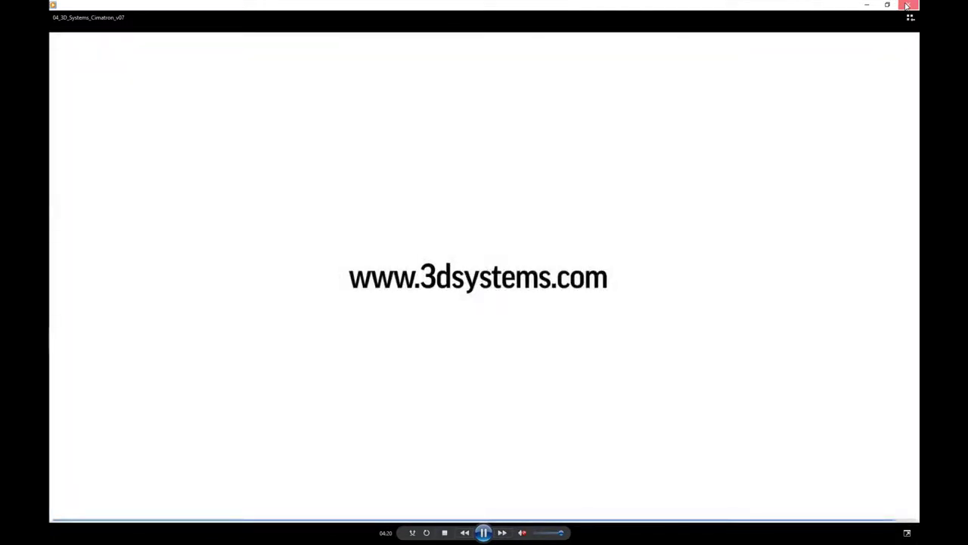
Step: Close the finished movie and advance to the Autoform summary slide
{"action": "left_click", "coordinate": [907, 5]}
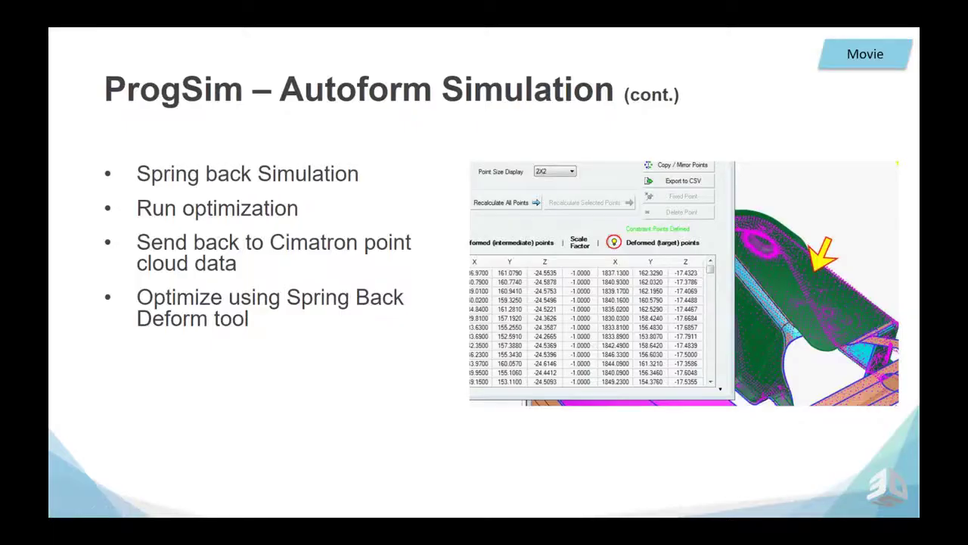
{"action": "left_click", "coordinate": [453, 137]}
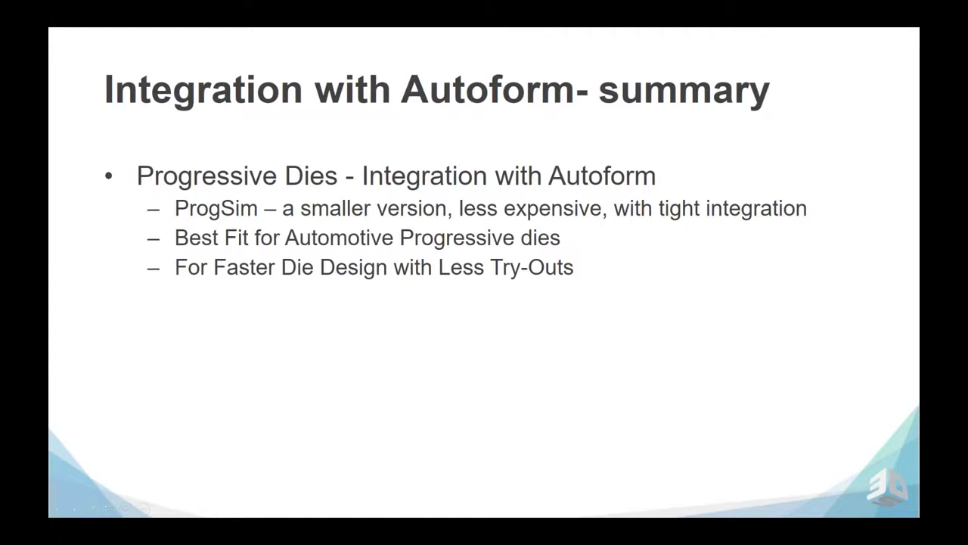
Step: Move to the next slide, Fuzzy Offset Design (Die Casting), about approximate surface offsets
{"action": "left_click", "coordinate": [577, 339]}
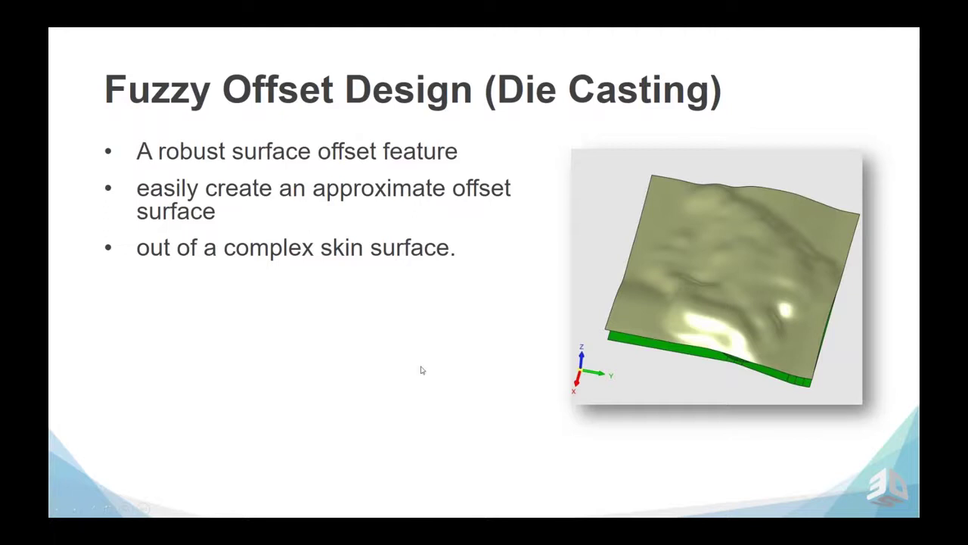
Step: Play the slide's fuzzy offset movie, accepting the Microsoft Office security warning
{"action": "left_click", "coordinate": [840, 64]}
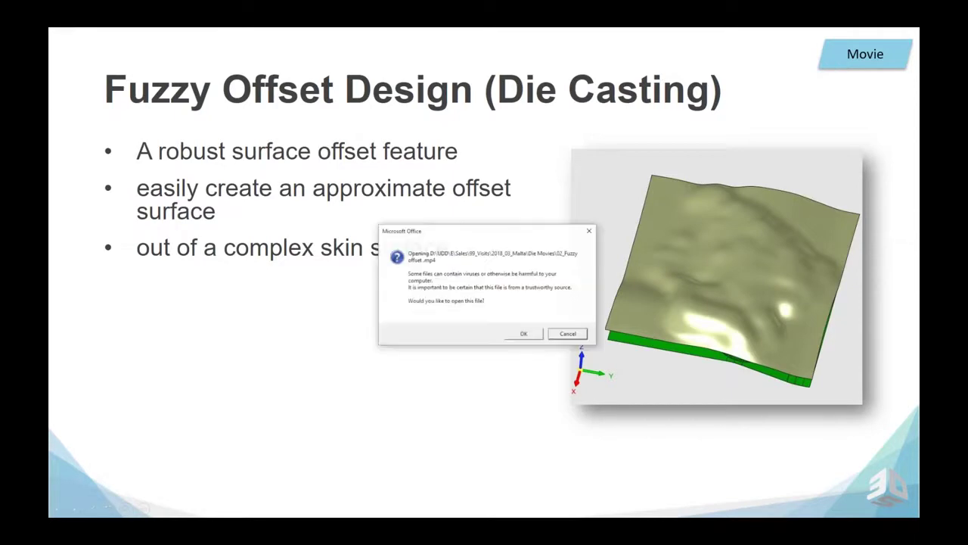
{"action": "left_click", "coordinate": [511, 335]}
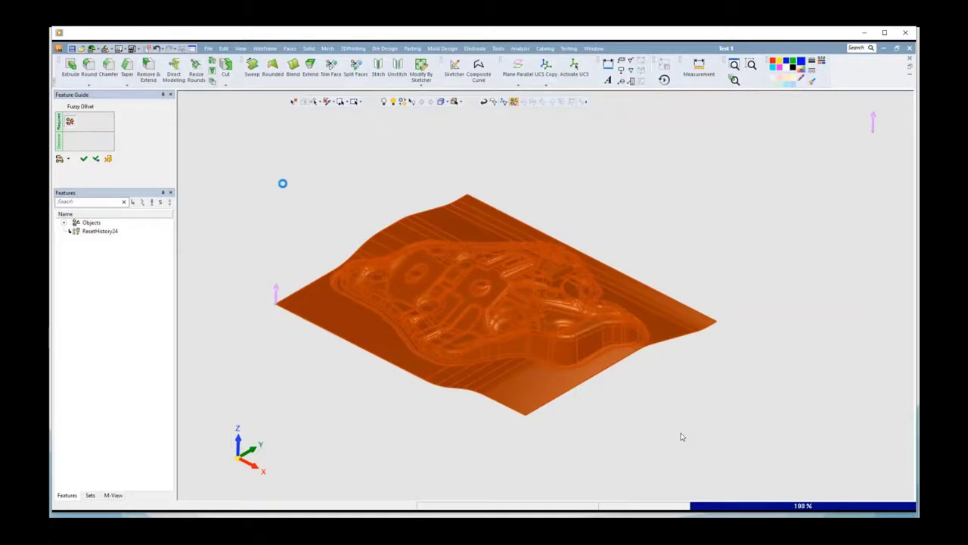
Step: Orbit the offset skin surface, dynamically section it to show the green thickness, then close the movie
{"action": "middle_click_drag", "start_coordinate": [363, 338], "coordinate": [225, 407]}
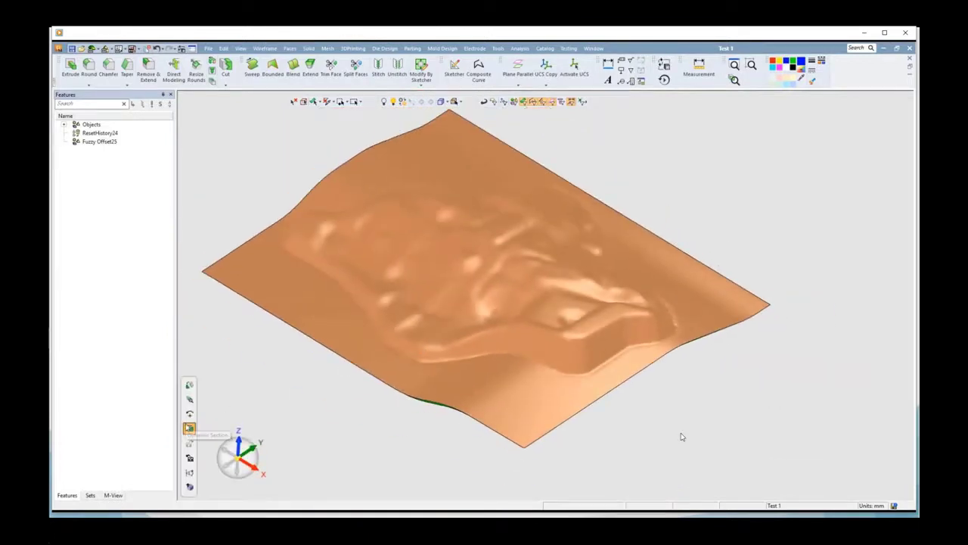
{"action": "left_click", "coordinate": [190, 427]}
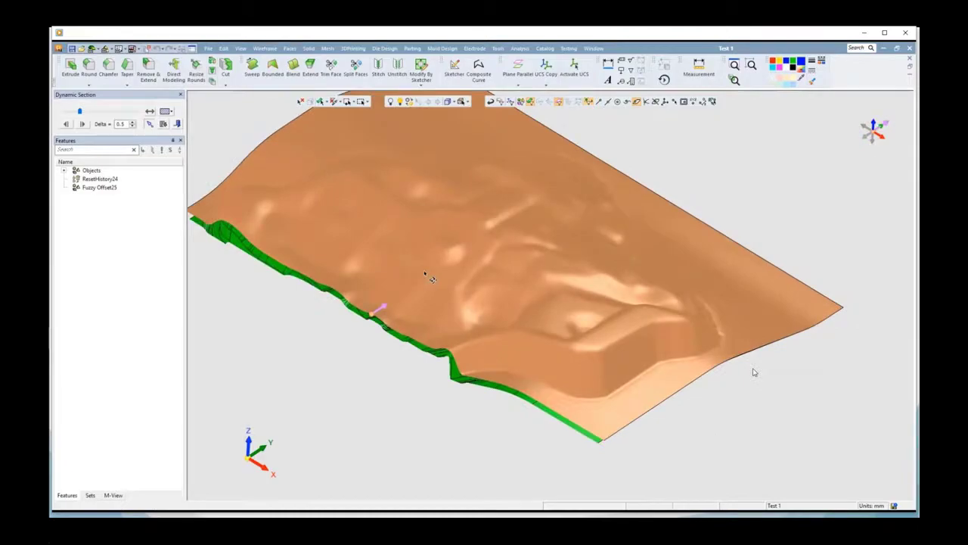
{"action": "left_click", "coordinate": [906, 33]}
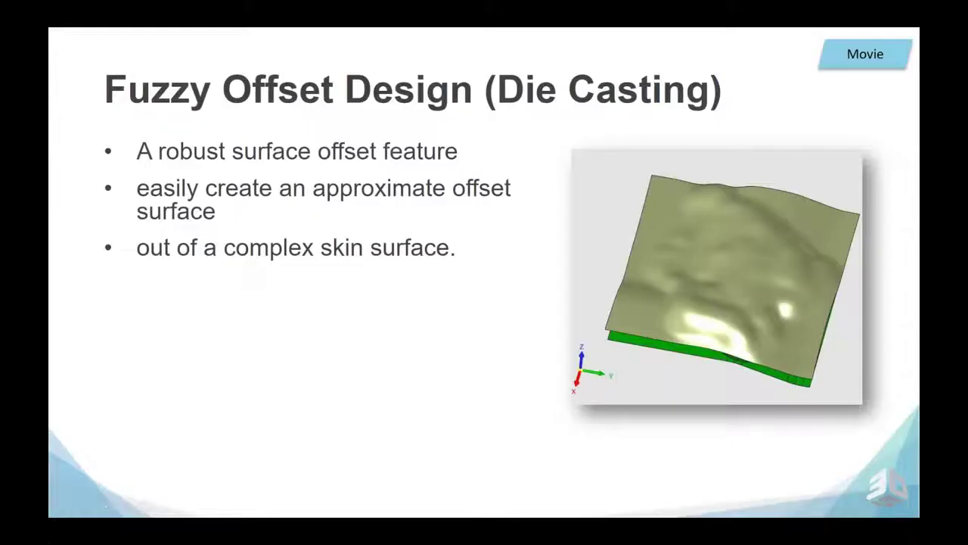
Step: Go to the Addendum Design (Transfer Dies) slide and play its Addendum-2.mp4 movie
{"action": "left_click", "coordinate": [442, 307]}
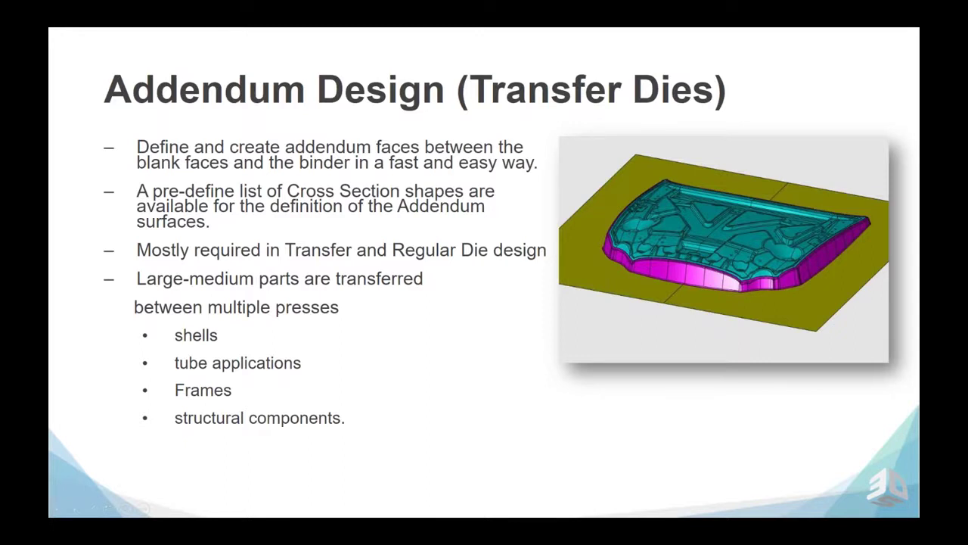
{"action": "left_click", "coordinate": [862, 56]}
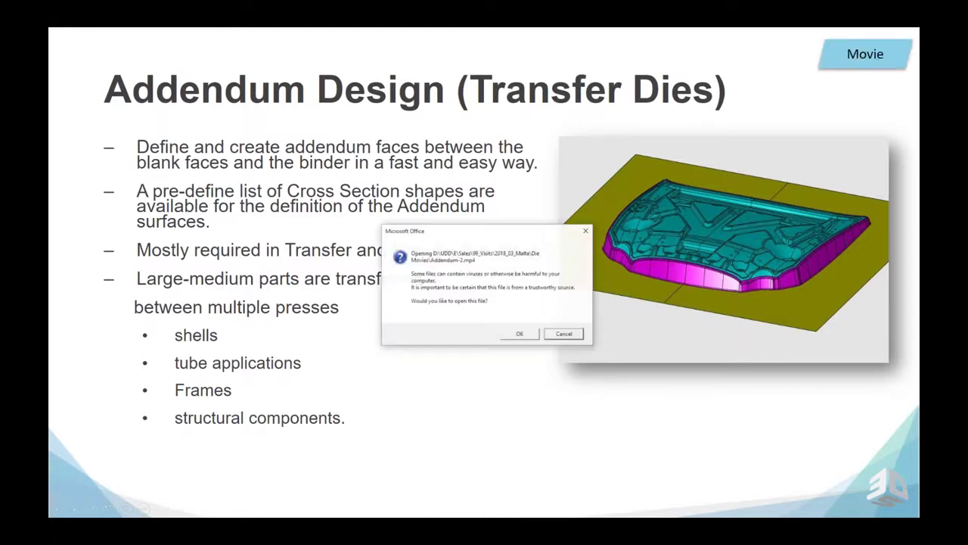
{"action": "left_click", "coordinate": [520, 333]}
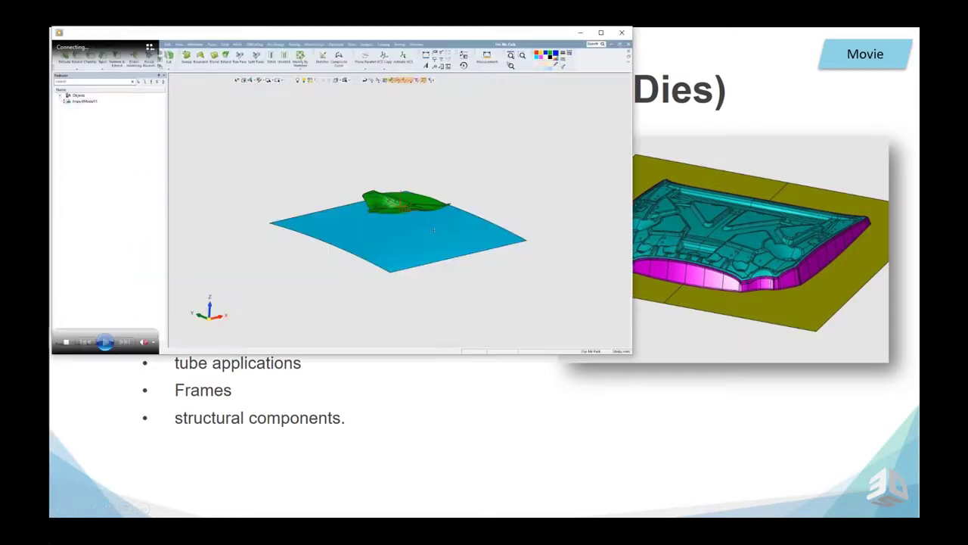